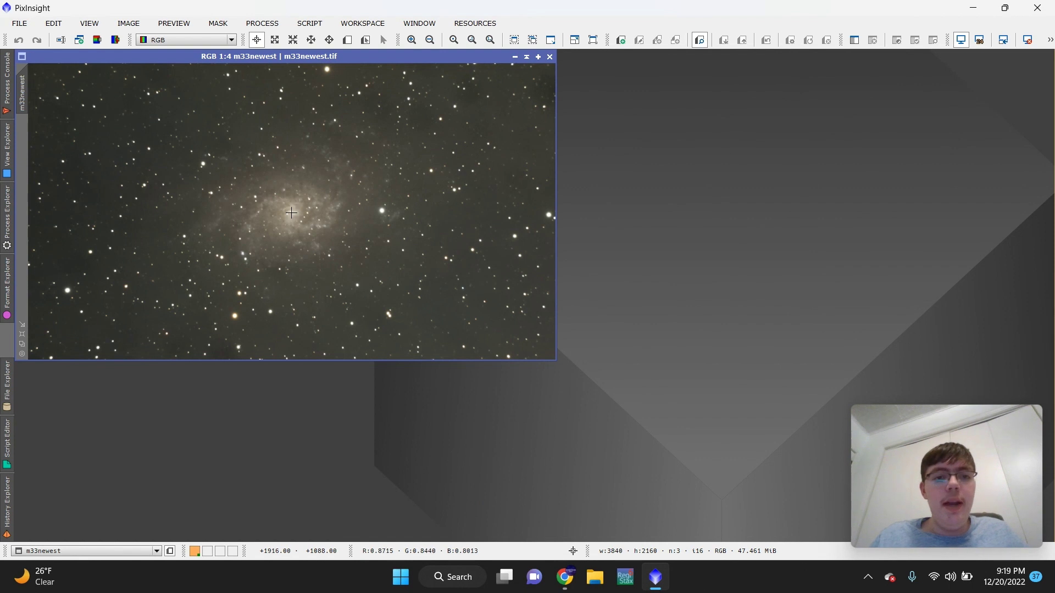
Launch BlurXTerminator from the Deconvolution processes and position its panel beside the M33 image
scroll(291, 219, down, 1)
scroll(291, 220, up, 4)
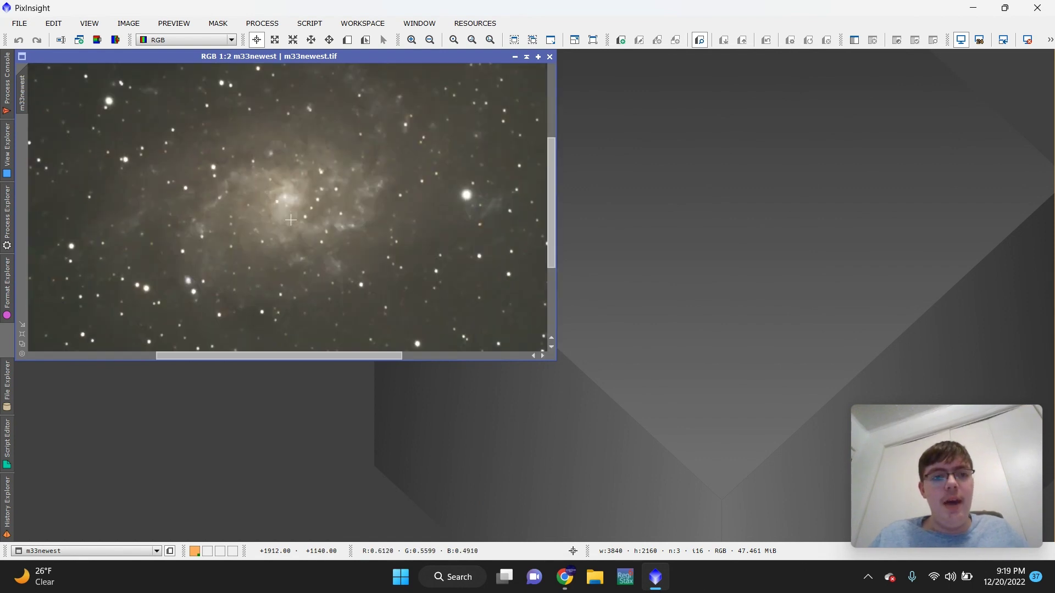
scroll(291, 220, down, 2)
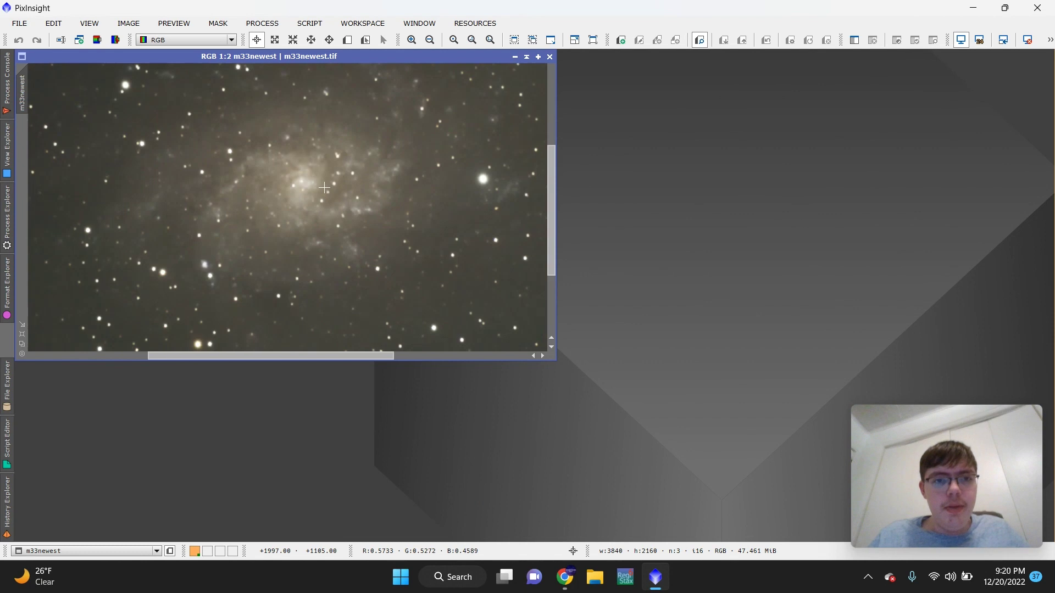
scroll(324, 188, up, 3)
scroll(324, 188, down, 4)
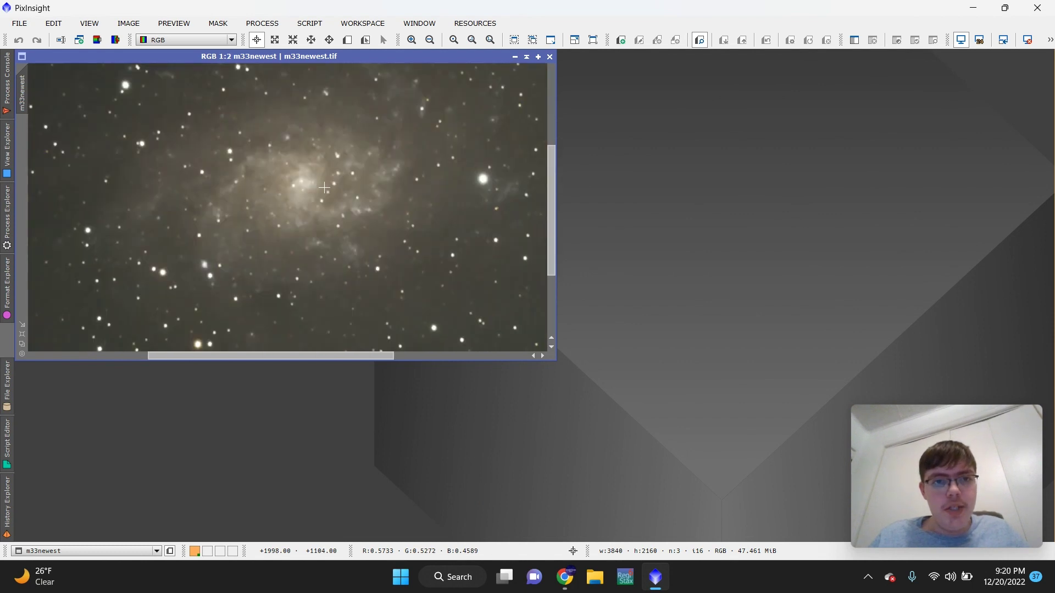
click(261, 23)
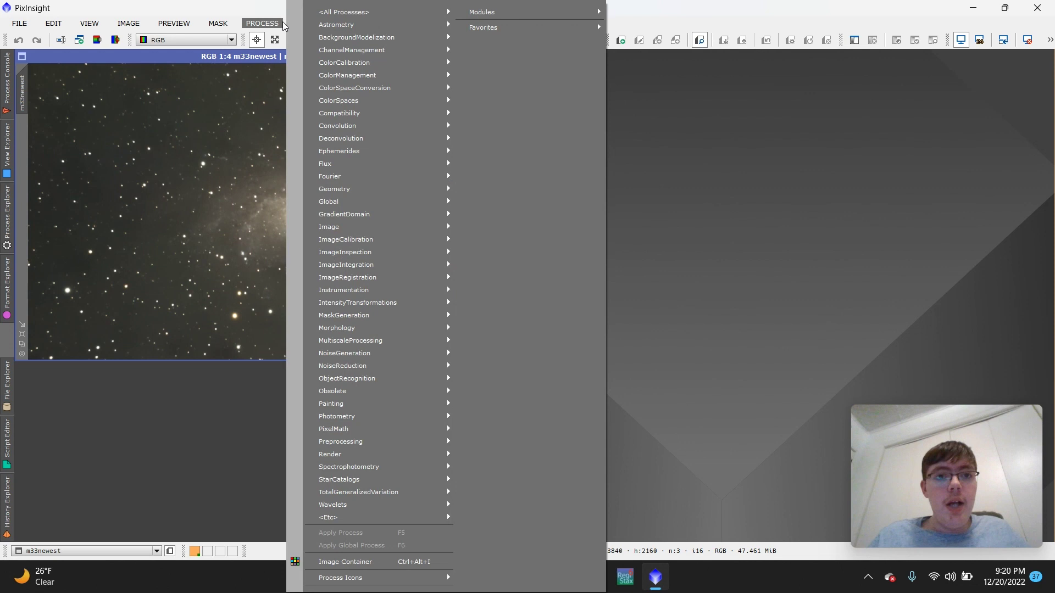
mouse_move(383, 137)
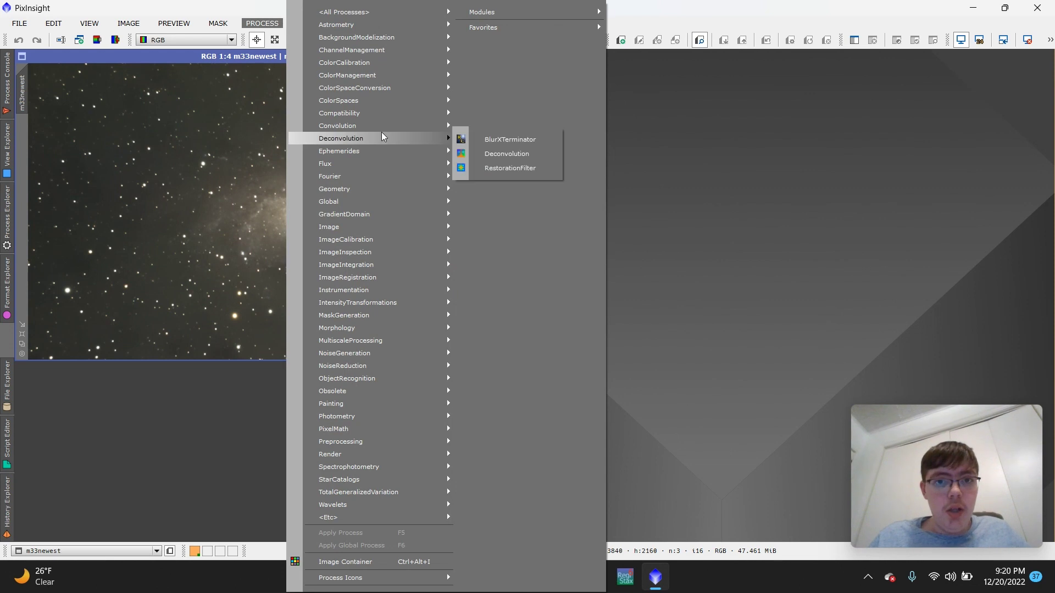
click(487, 143)
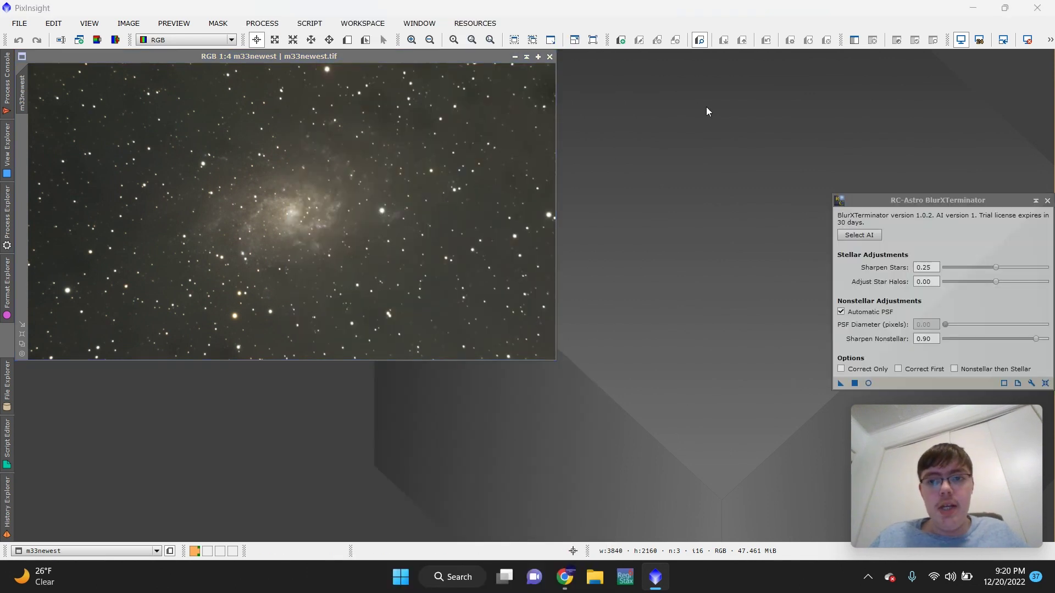
drag(894, 199, 617, 176)
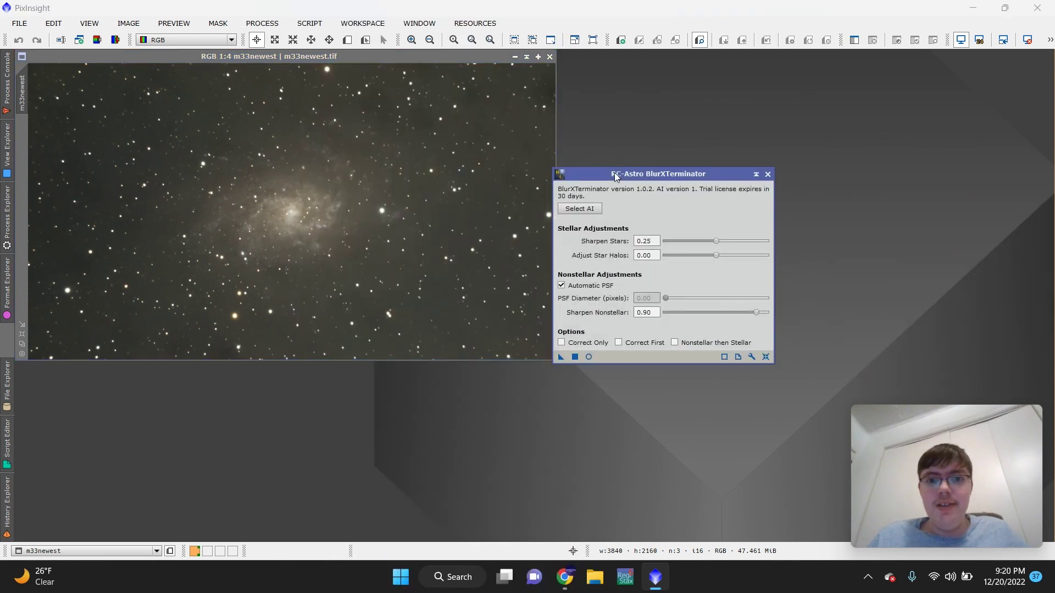
Lower Sharpen Stars to 0.18 and apply BlurXTerminator to the M33 image
click(712, 241)
mouse_move(712, 243)
mouse_down()
mouse_move(693, 243)
mouse_move(724, 254)
mouse_move(702, 246)
mouse_up()
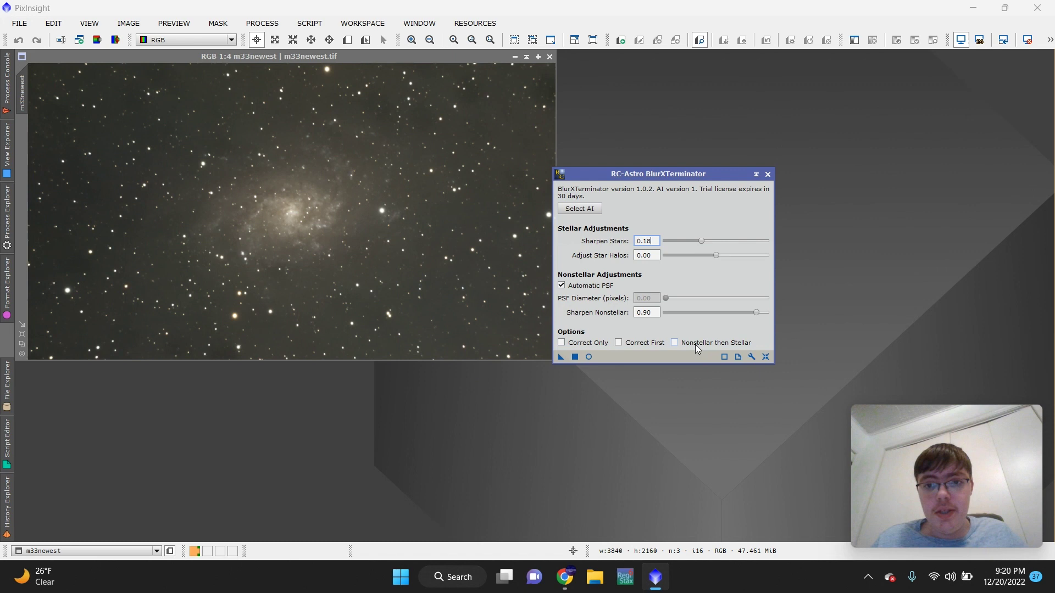
click(575, 357)
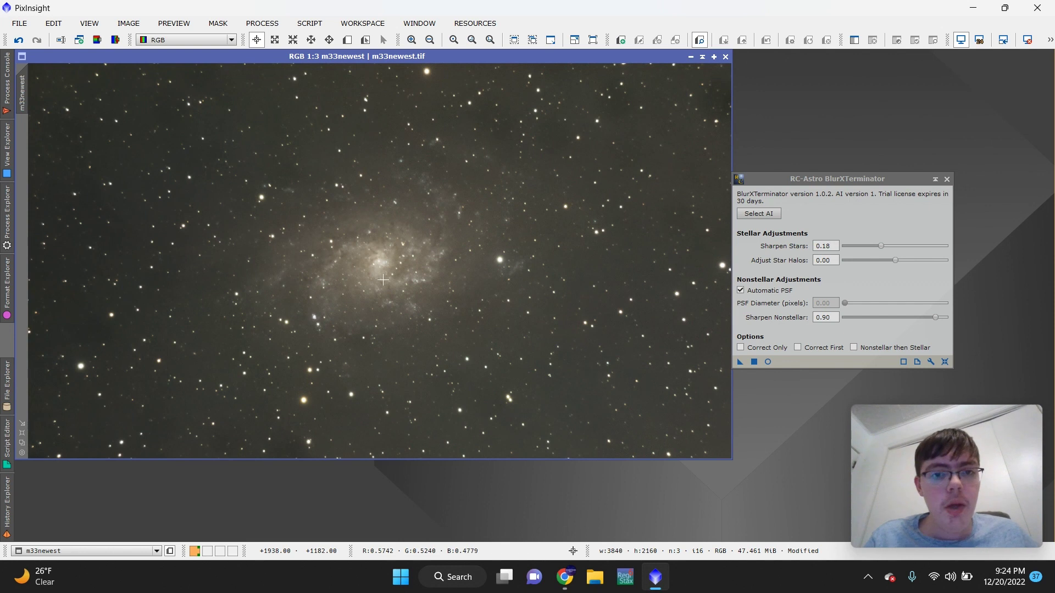
At 1:1 zoom, toggle undo/redo three times to compare before and after, ending sharpened
scroll(383, 280, up, 2)
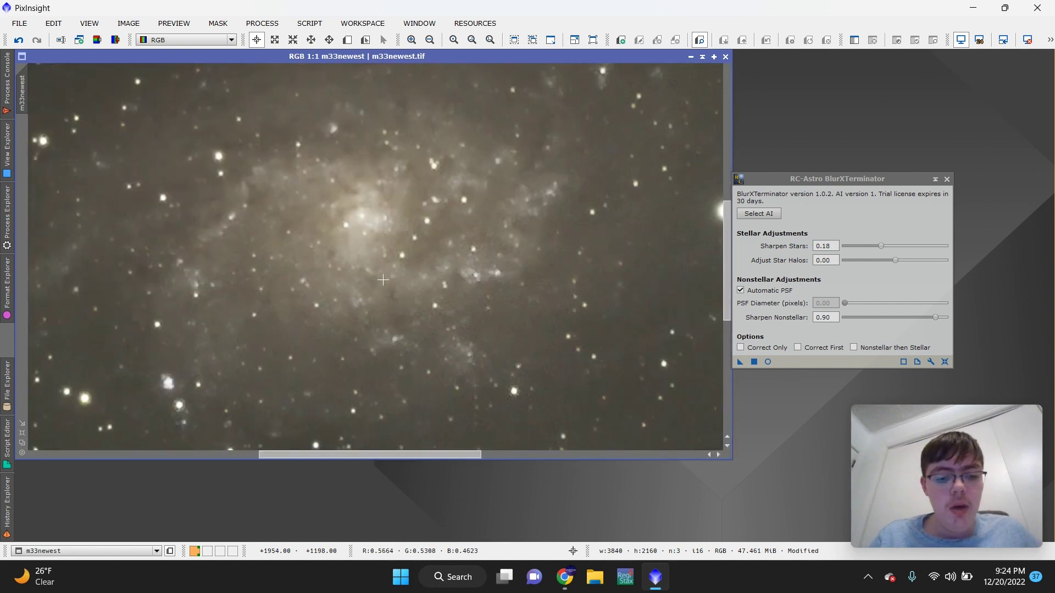
key(ctrl+z)
key(ctrl+y)
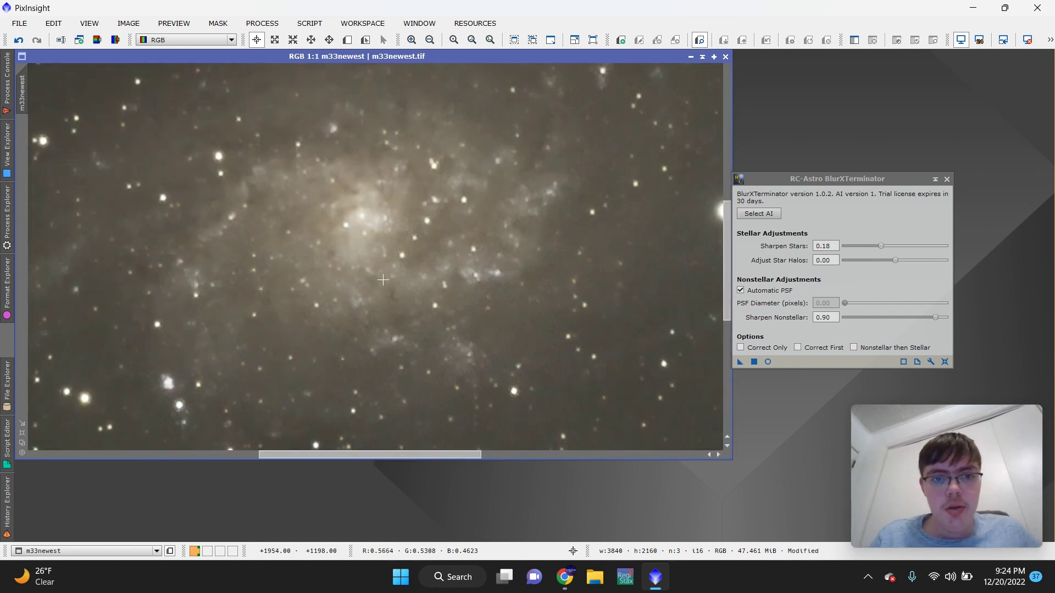
key(ctrl+z)
key(ctrl+y)
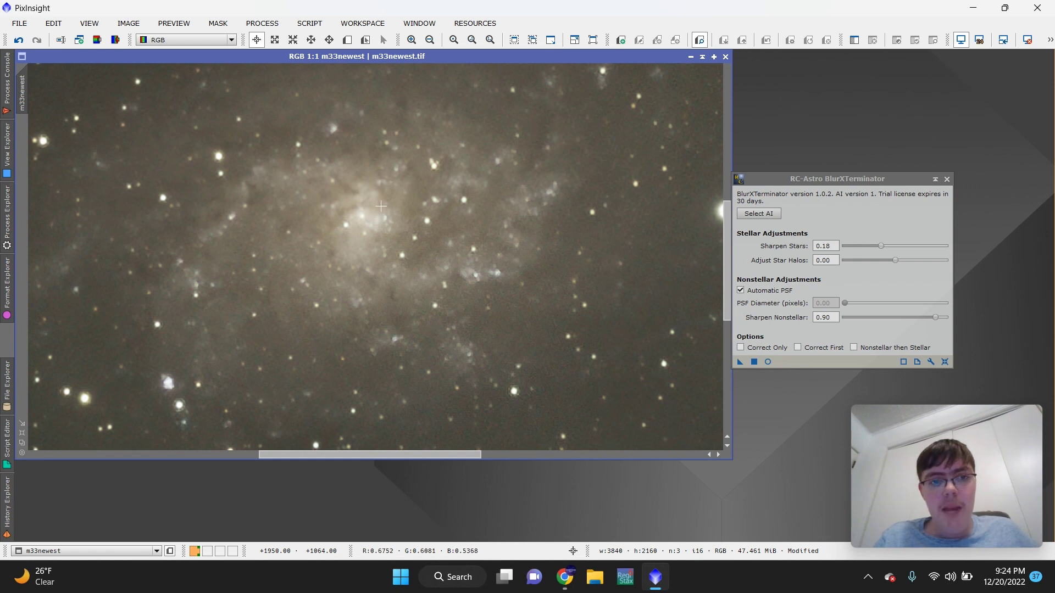
key(ctrl+z)
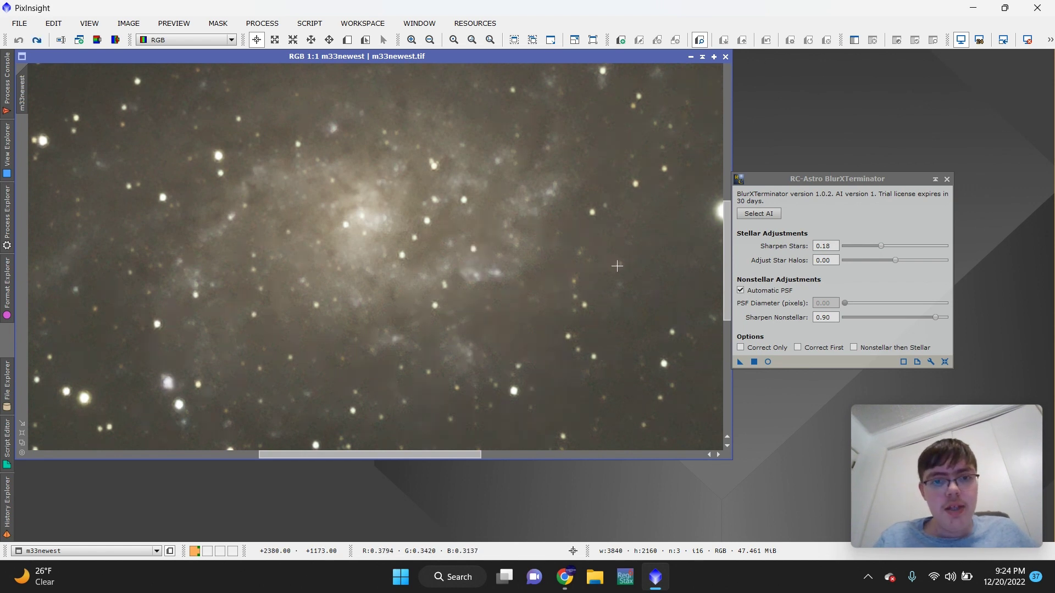
key(ctrl+y)
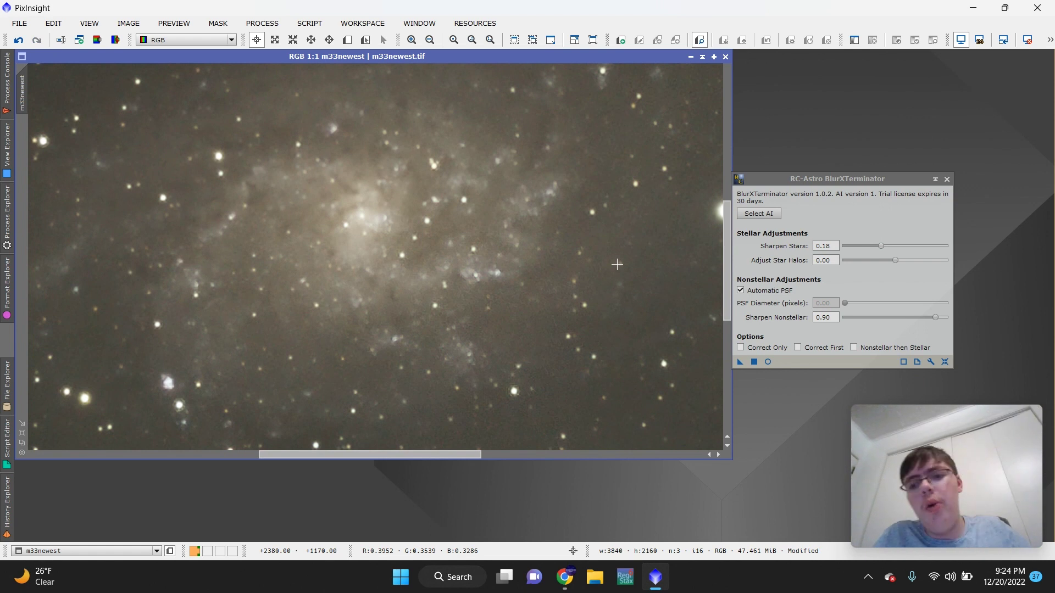
scroll(617, 264, down, 2)
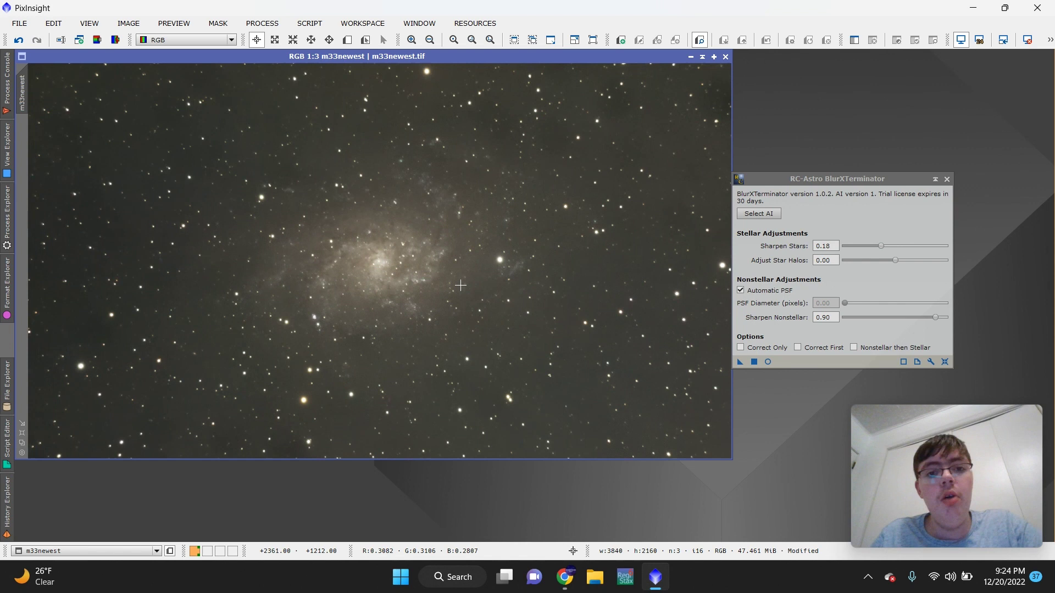
Alternate undo and redo twice to compare the original and deconvolved M33, ending on redo
scroll(460, 286, up, 4)
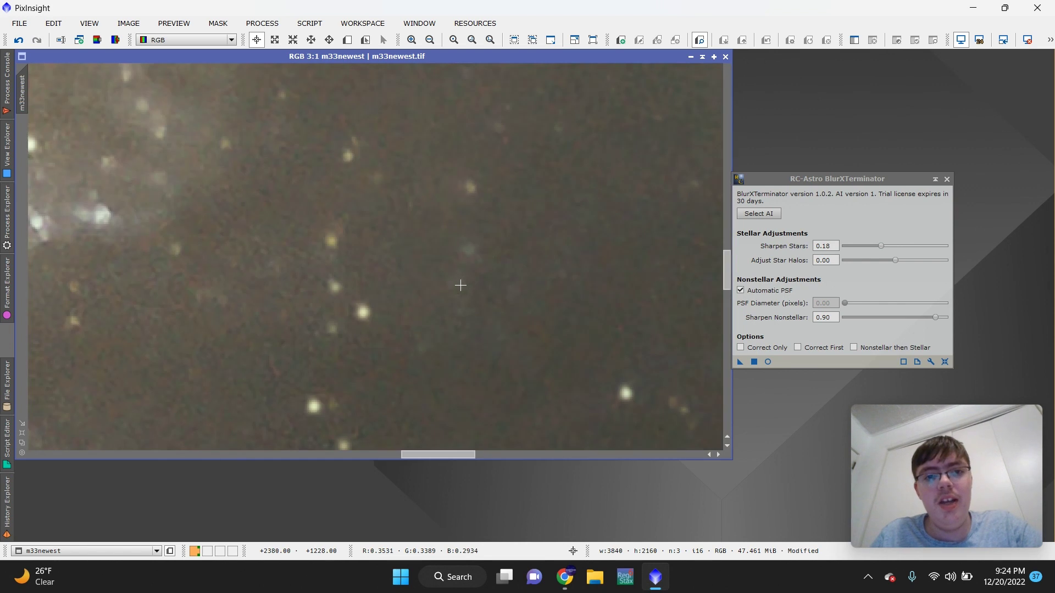
scroll(460, 285, down, 2)
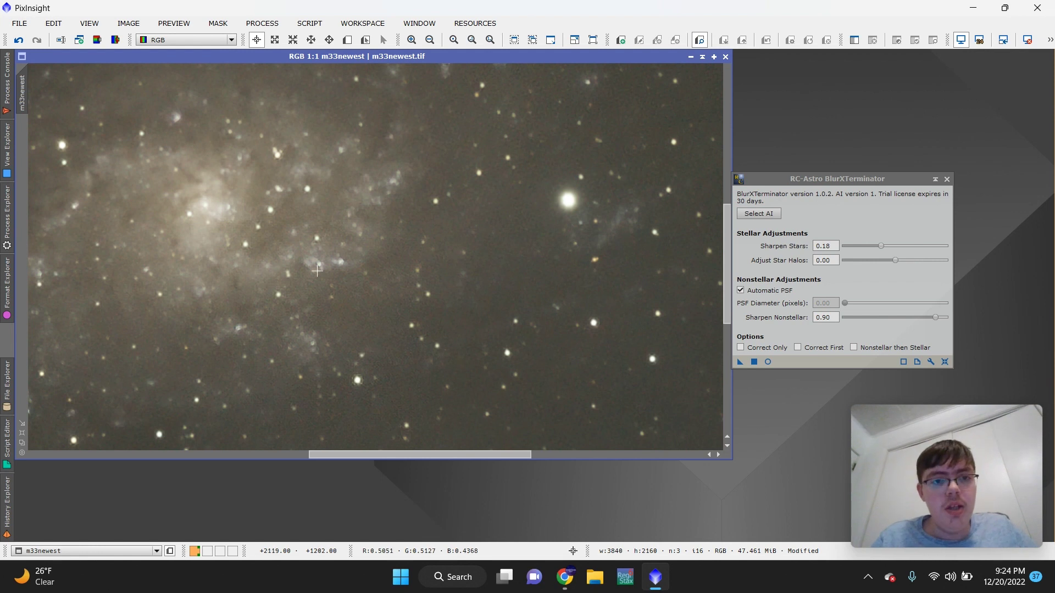
scroll(338, 250, down, 2)
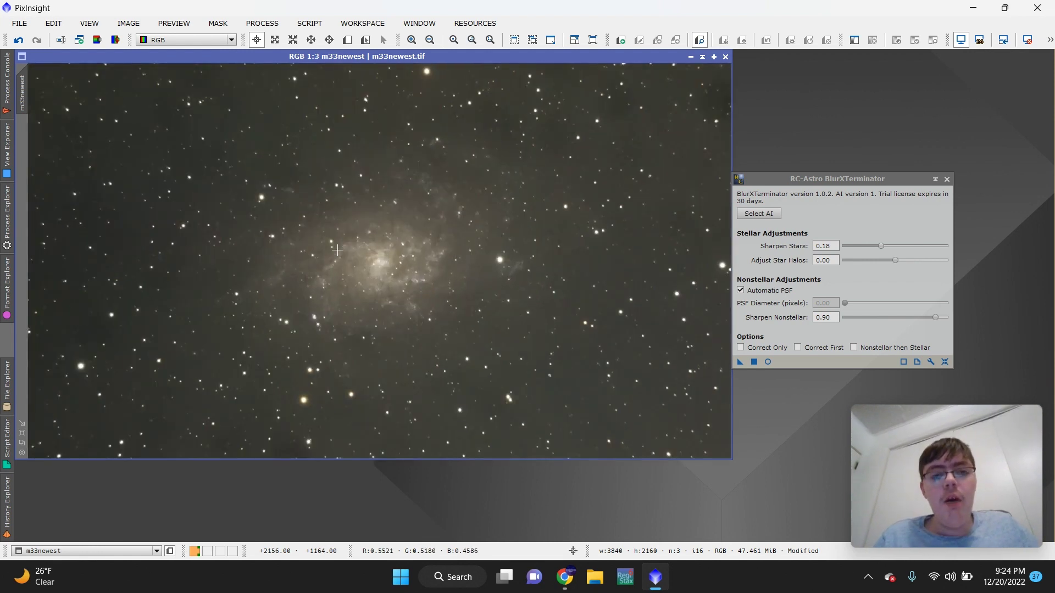
scroll(337, 250, up, 1)
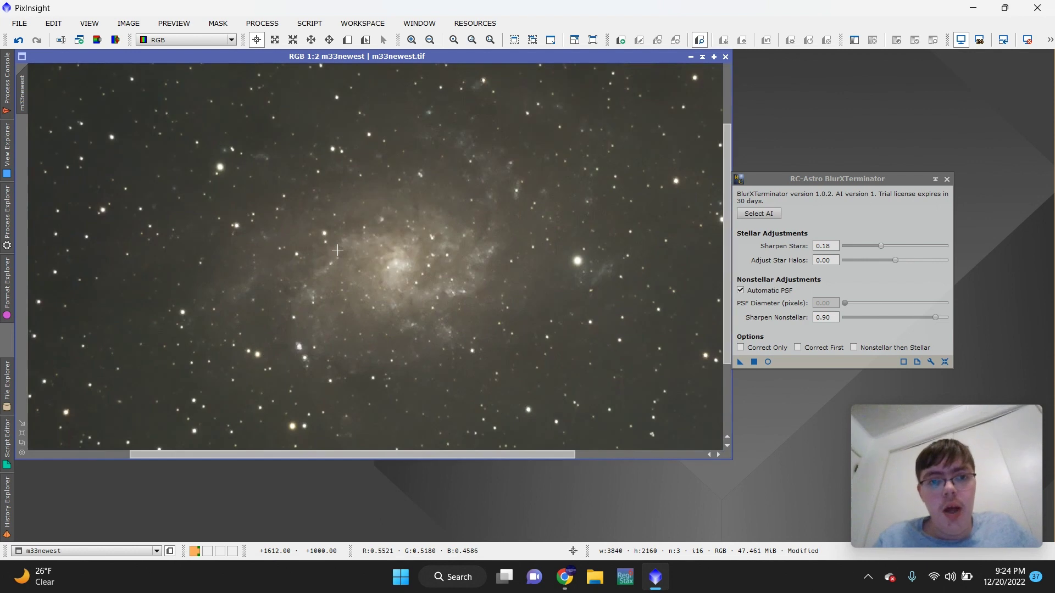
scroll(337, 250, down, 1)
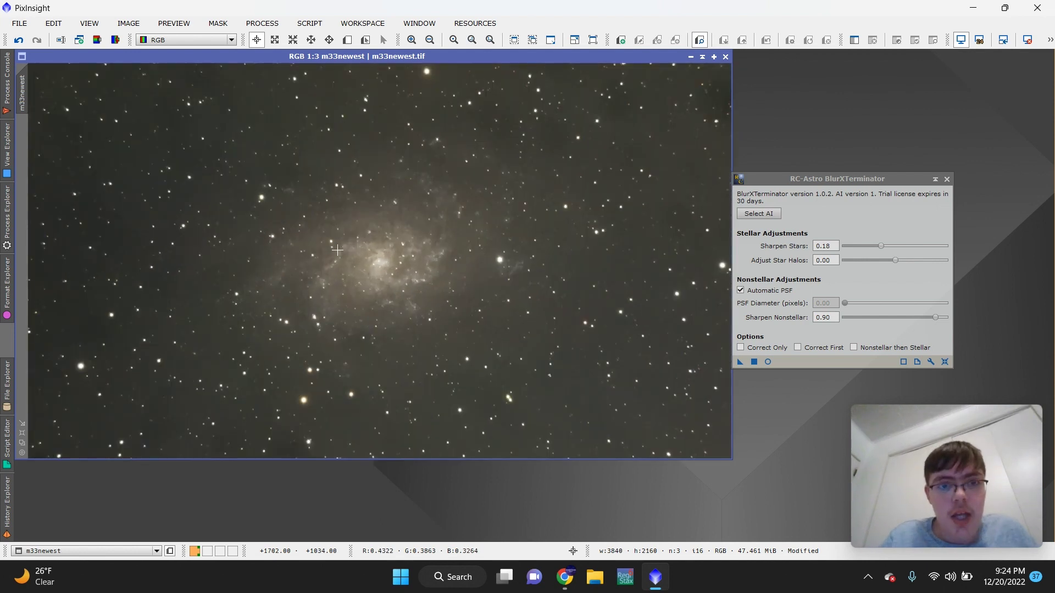
key(ctrl+z)
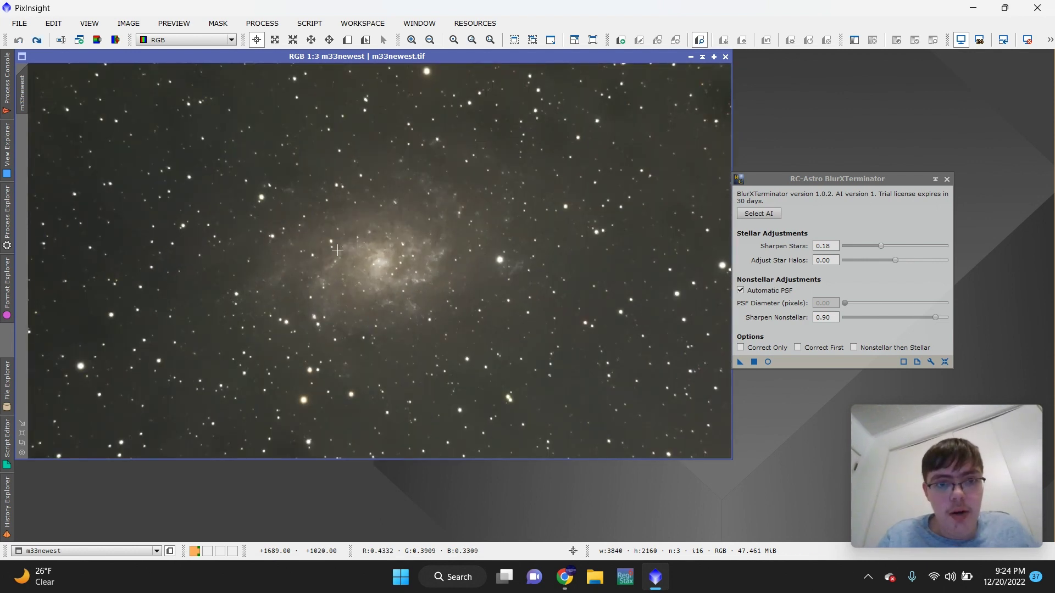
key(ctrl+y)
key(ctrl+z)
key(ctrl+y)
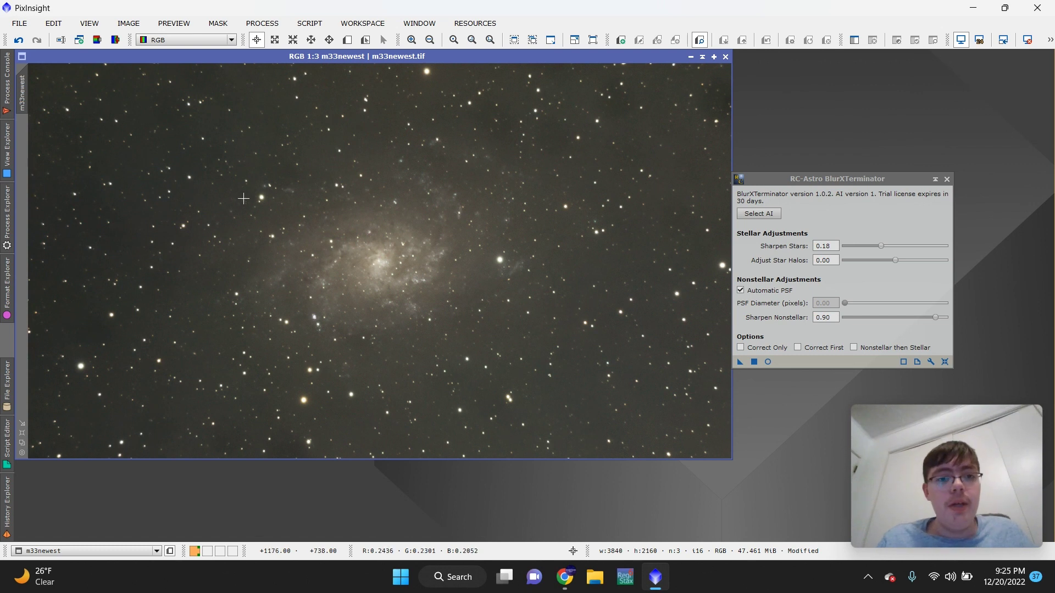
drag(429, 283, 282, 218)
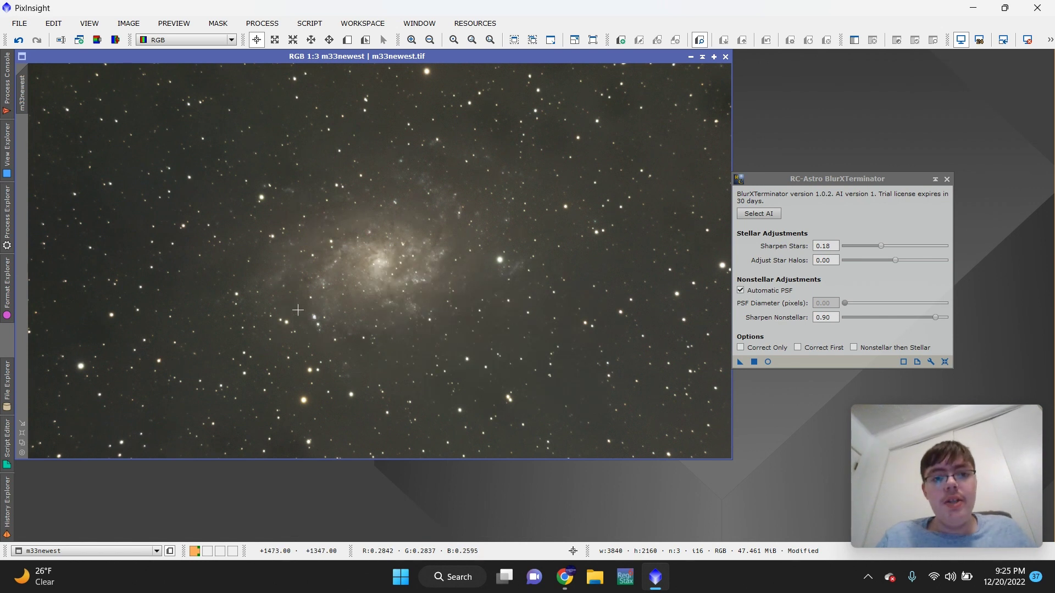
Zoom to 7:1 on faint stars, undo then redo BlurXTerminator, and zoom back to 1:3
scroll(341, 288, down, 1)
scroll(342, 288, up, 8)
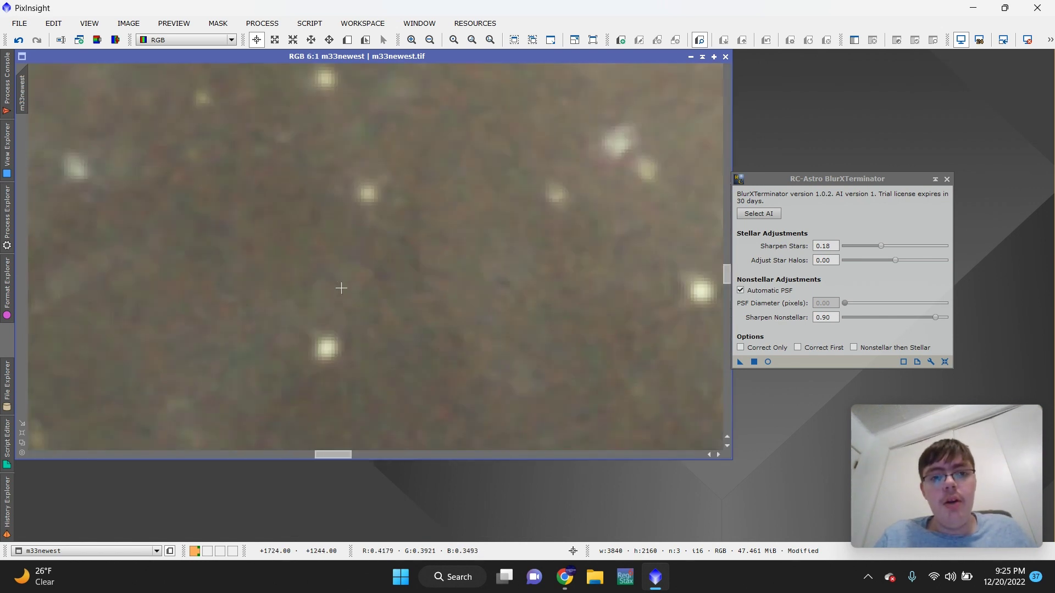
scroll(341, 288, down, 4)
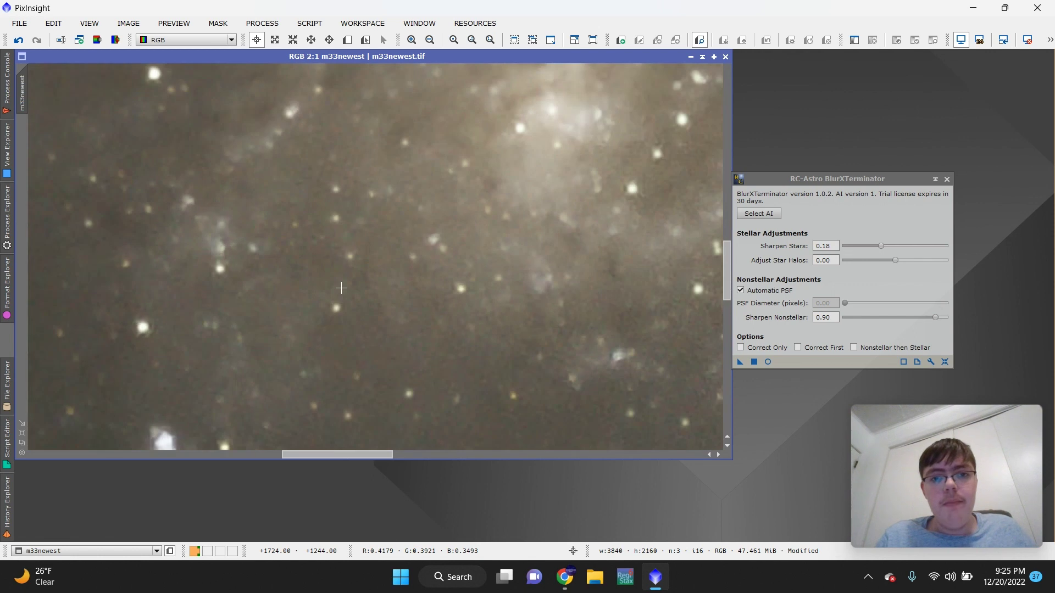
scroll(341, 288, up, 7)
scroll(341, 288, down, 5)
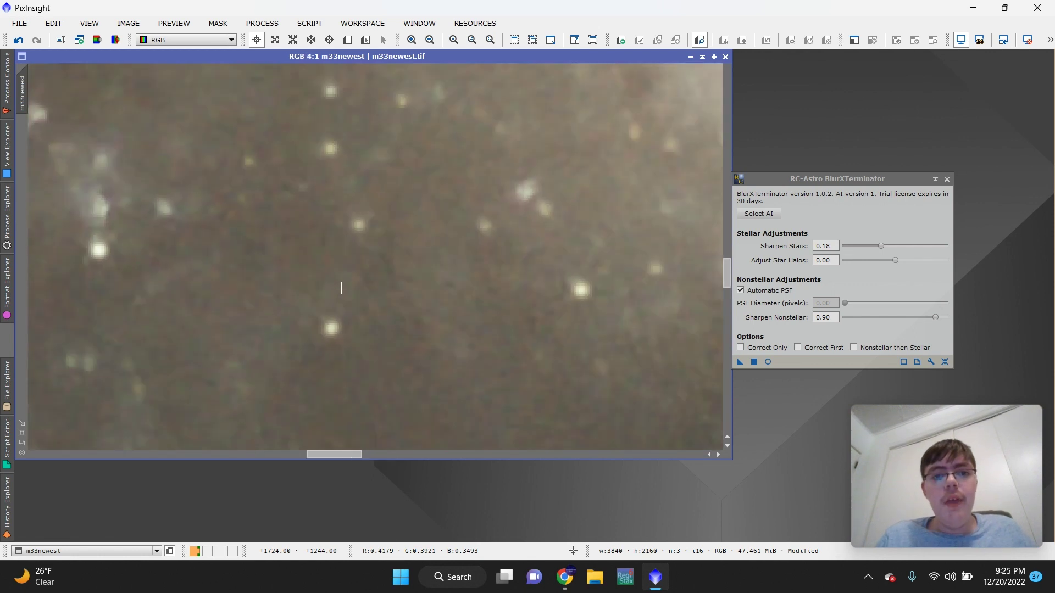
scroll(341, 288, up, 3)
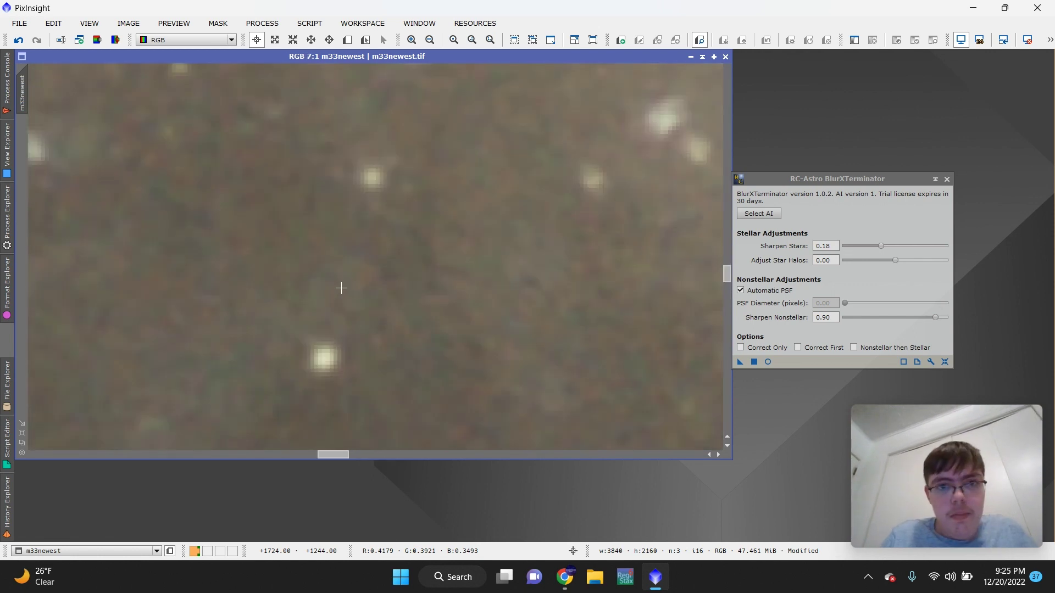
key(ctrl+z)
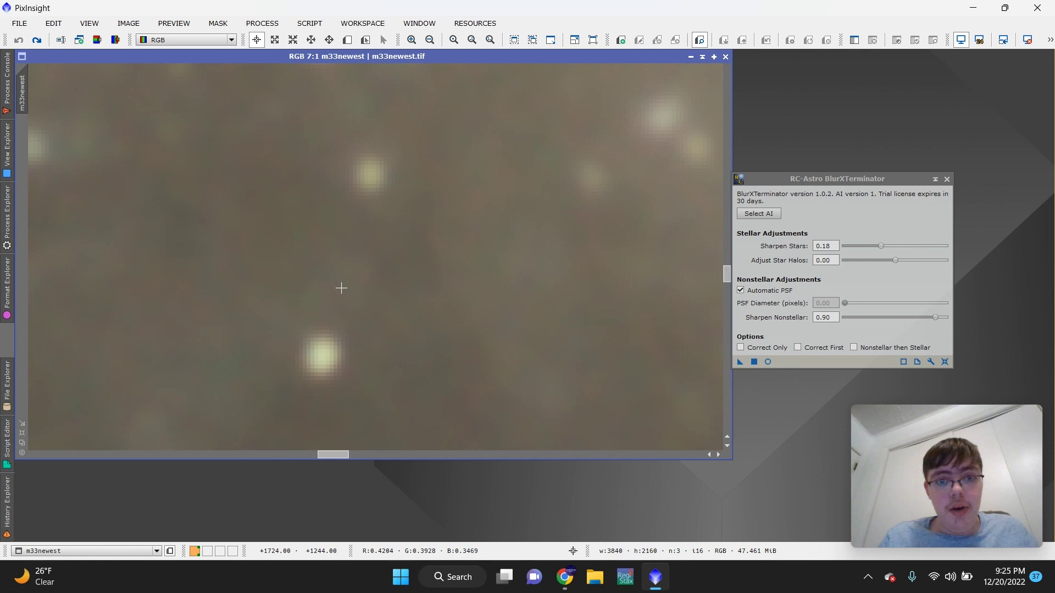
key(ctrl+y)
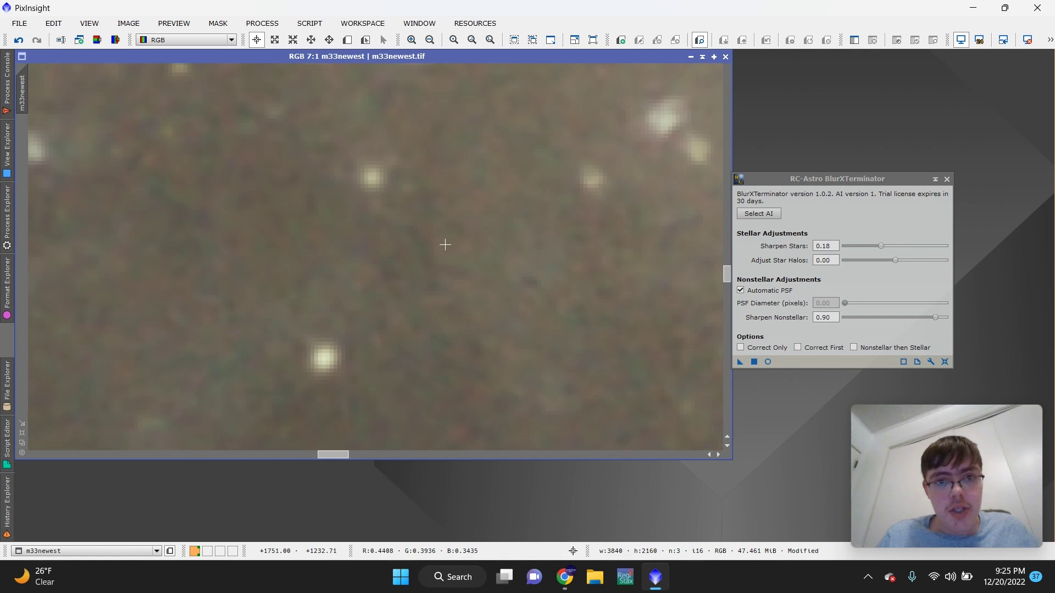
scroll(414, 239, down, 4)
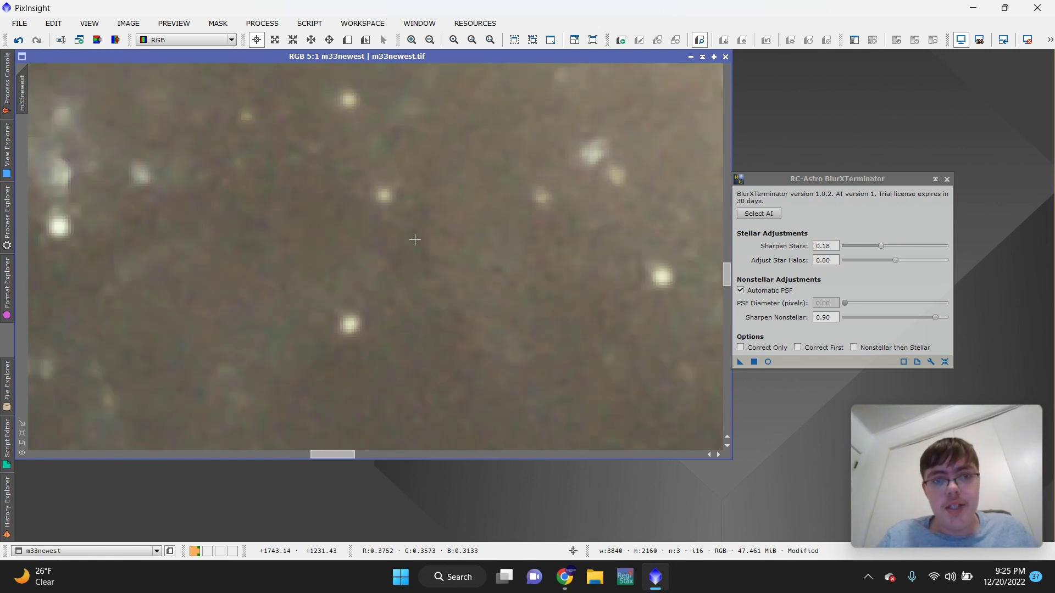
scroll(414, 240, down, 4)
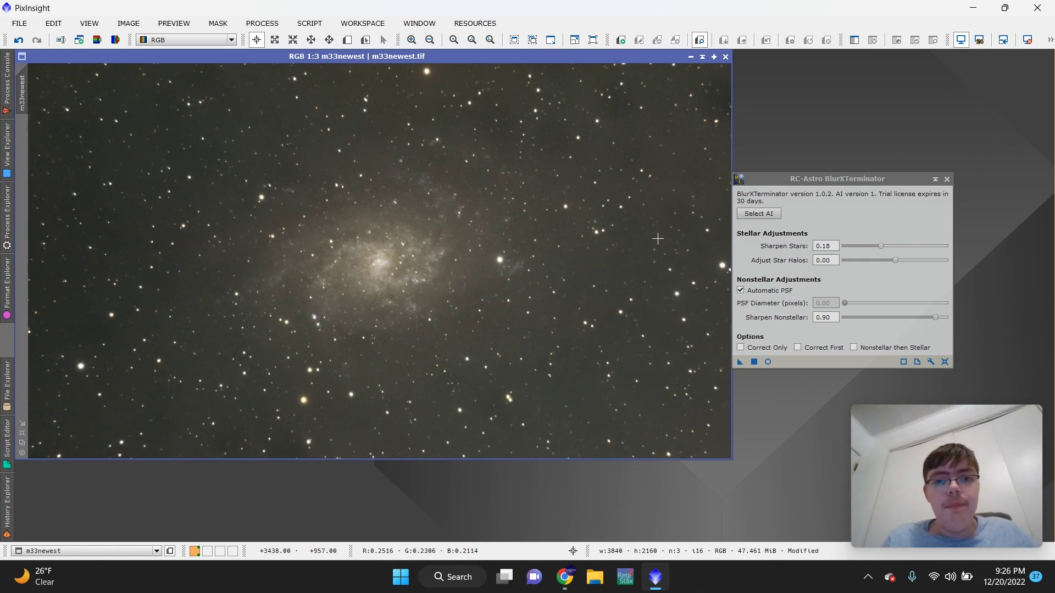
Zoom to 4:1 on the bright stars right of the galaxy, then undo and redo the sharpening
scroll(659, 239, up, 2)
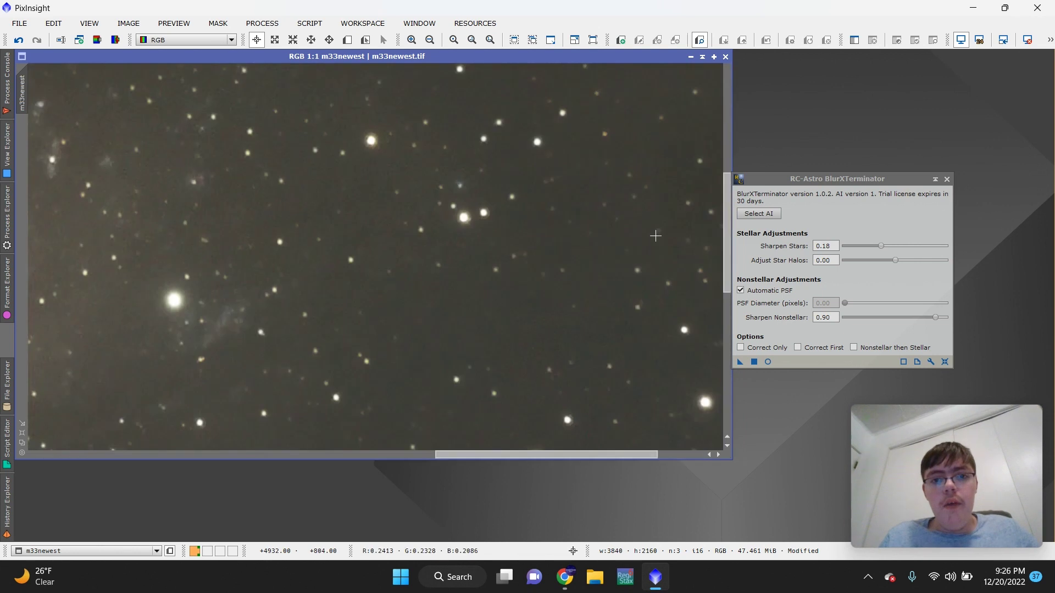
scroll(546, 209, up, 3)
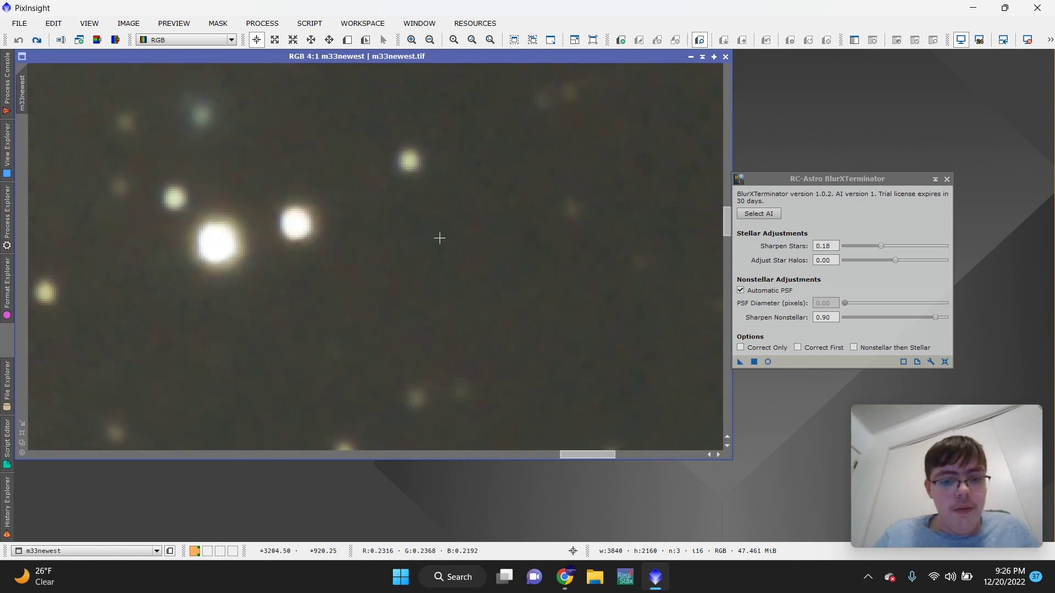
key(ctrl+z)
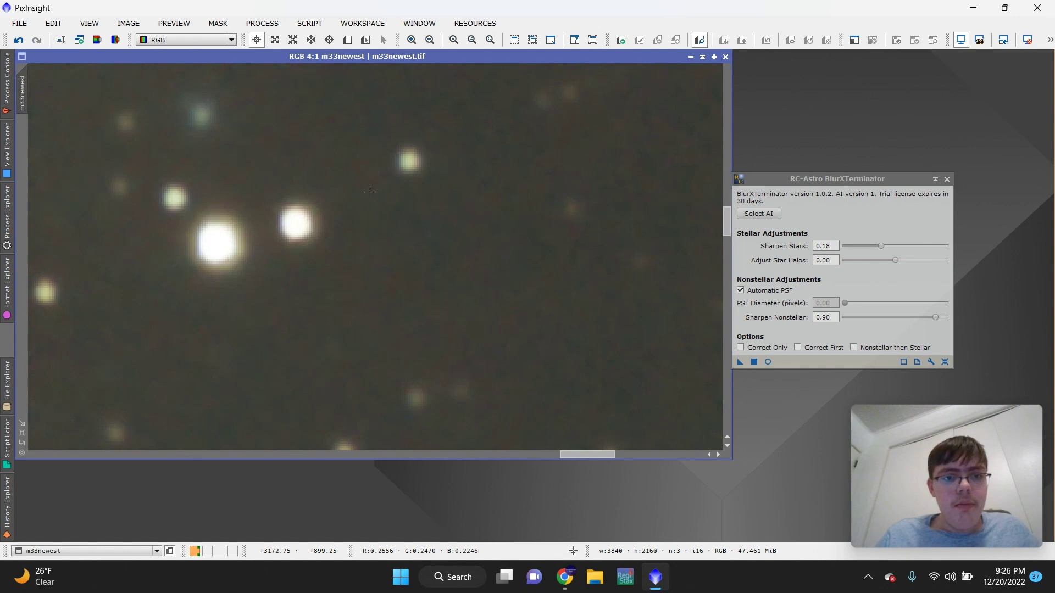
key(ctrl+y)
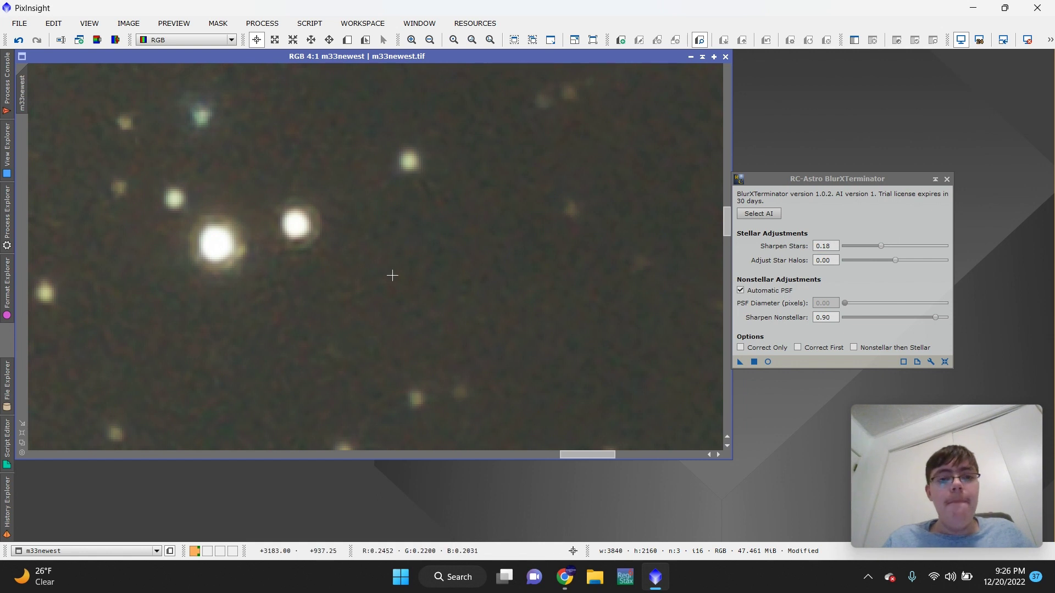
Zoom out to 1:3 so the full M33 galaxy and star field are visible
scroll(391, 275, down, 3)
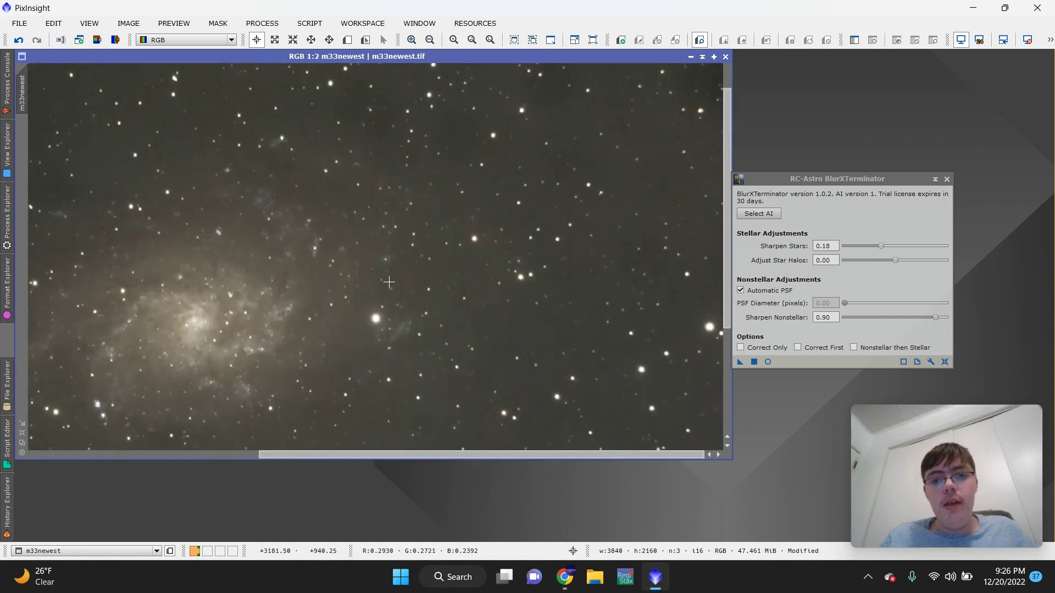
scroll(387, 305, down, 1)
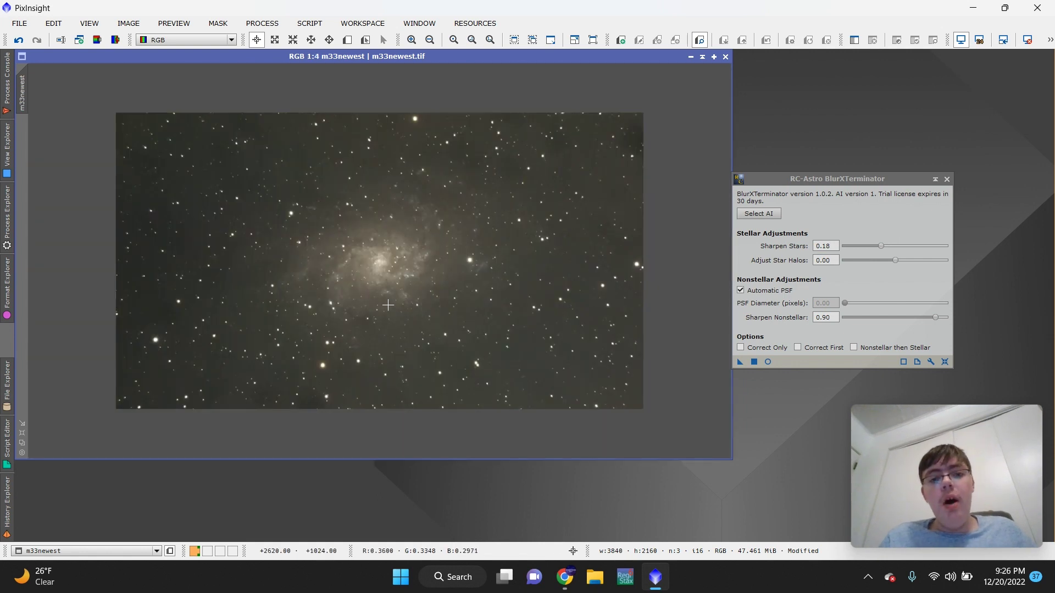
scroll(387, 305, up, 2)
scroll(388, 304, up, 1)
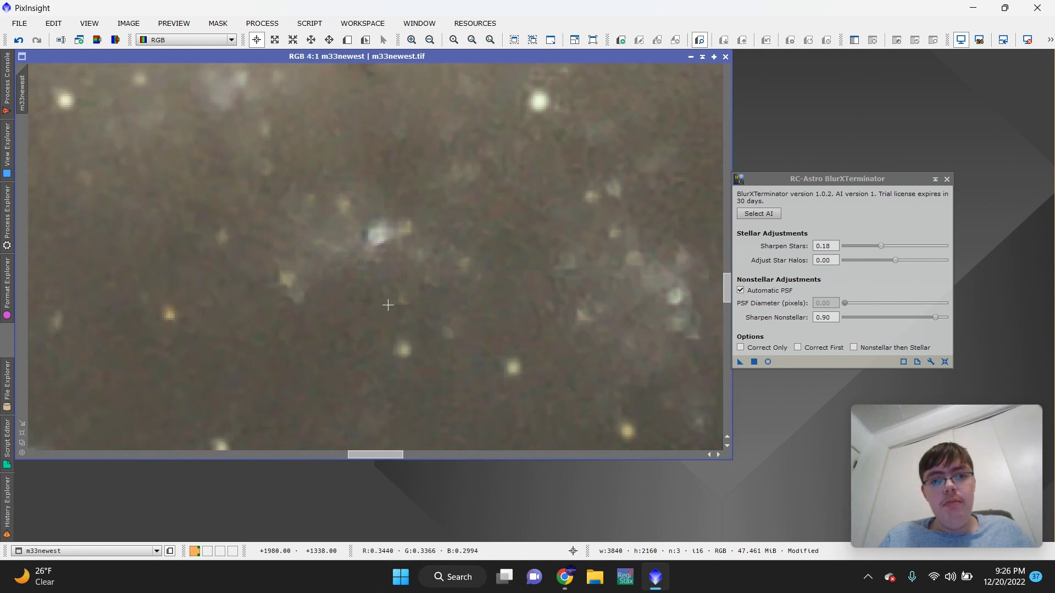
scroll(388, 305, down, 3)
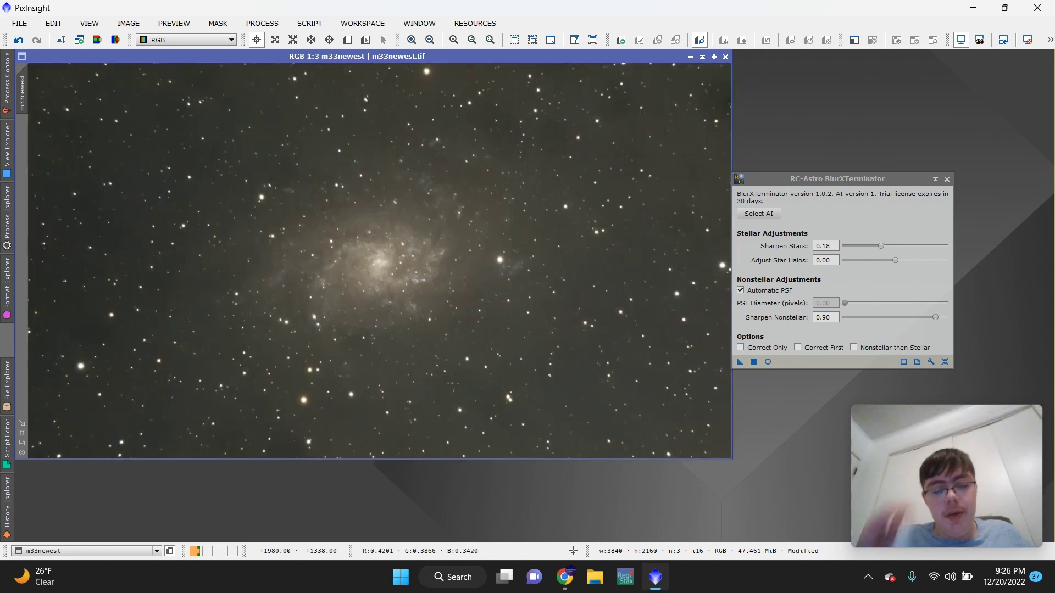